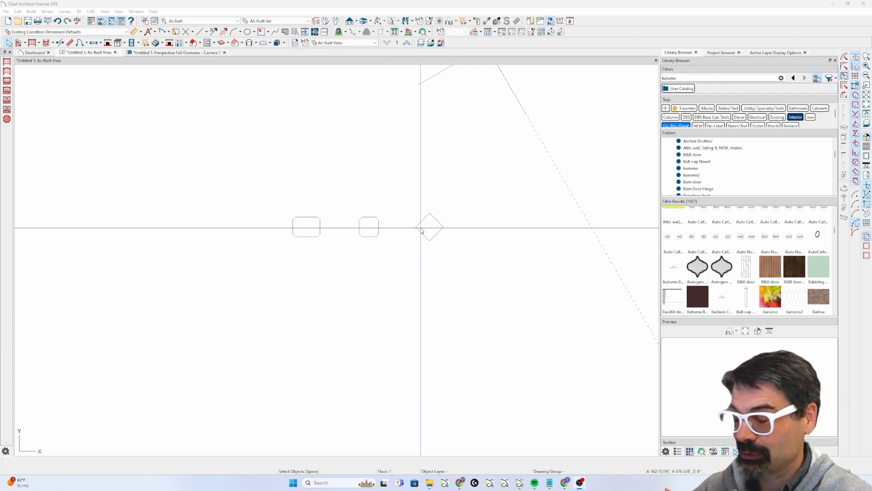
Step: Examine the three baluster outlines in plan, comparing the selection box and front direction of the millwork symbols with the diamond-shaped solid
left_click(430, 237)
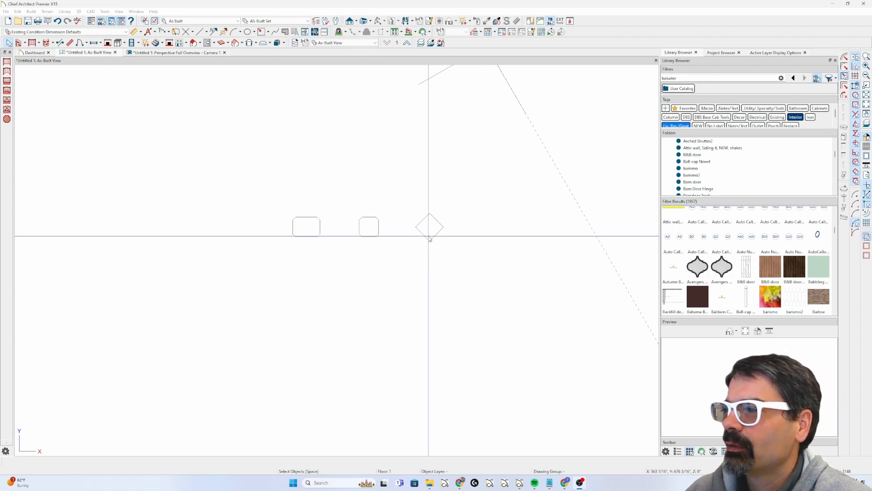
left_click(354, 227)
left_click(306, 229)
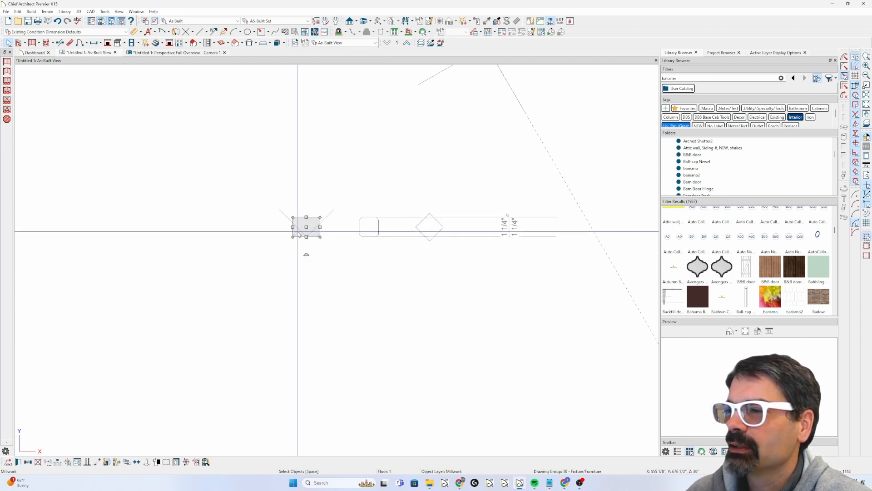
scroll(305, 224, "up", 3)
scroll(307, 224, "down", 1)
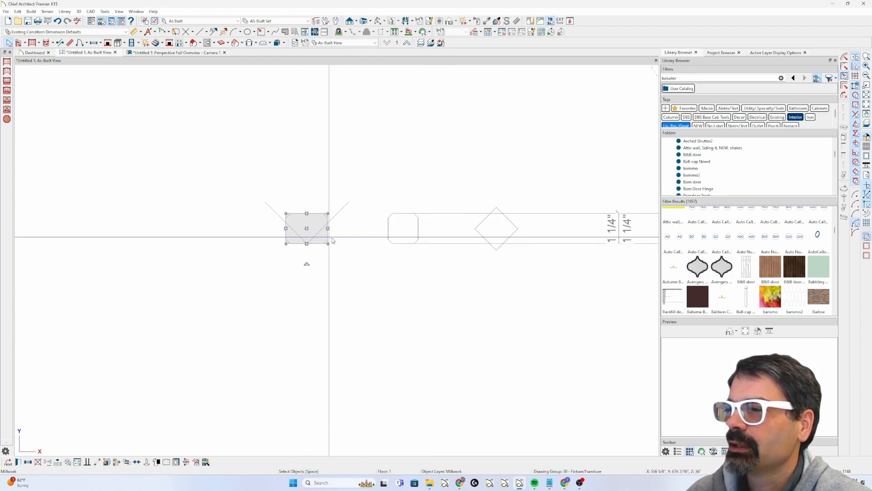
left_click(410, 231)
left_click(484, 238)
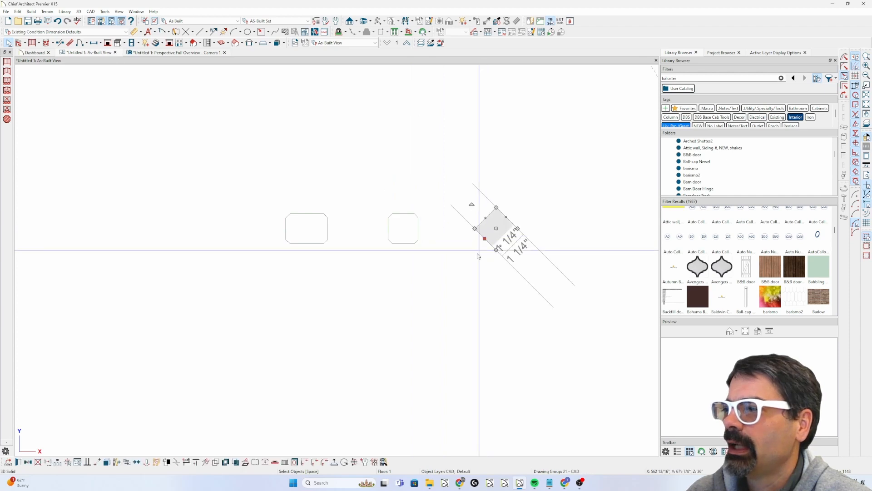
left_click(472, 207)
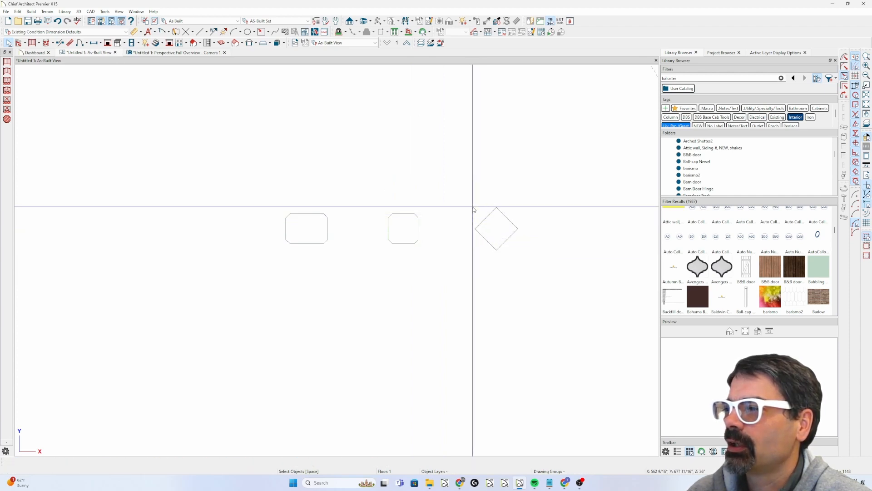
left_click(484, 238)
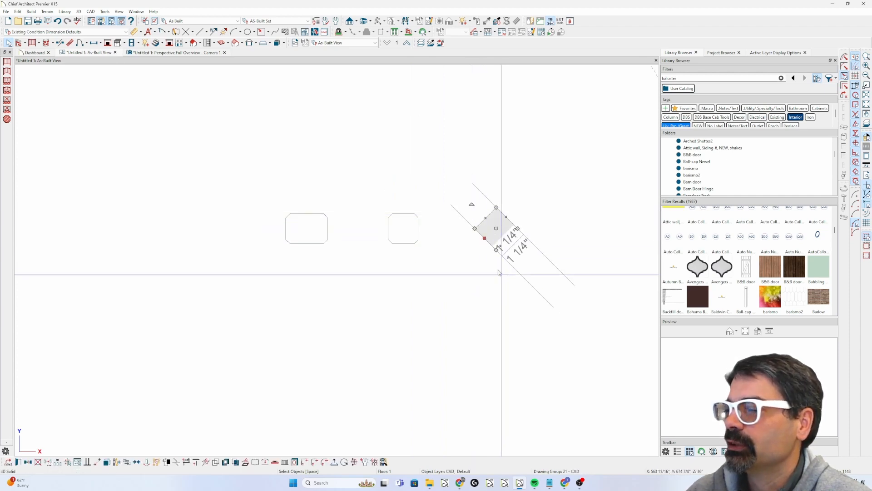
Step: In the perspective overview, copy the Birch (honey) material from the middle baluster onto the grey diamond-shaped solid with the Material Eyedropper
left_click(171, 53)
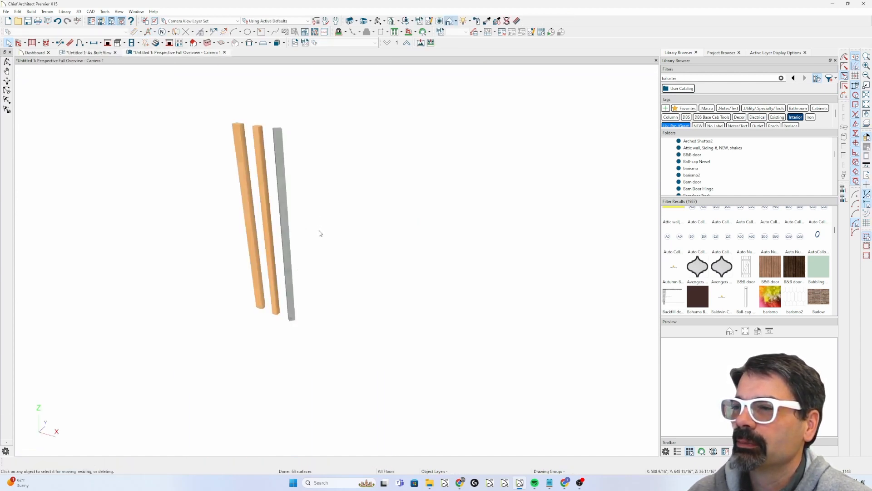
middle_click_drag(270, 236, 317, 271)
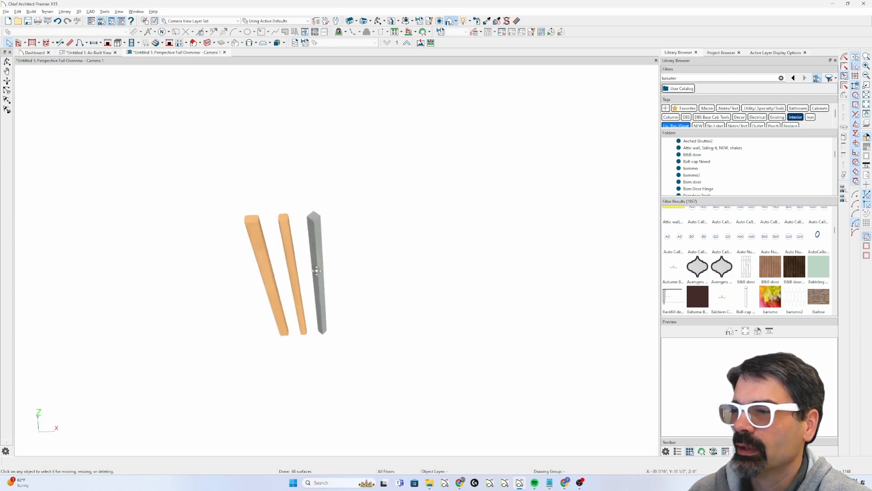
left_click(516, 21)
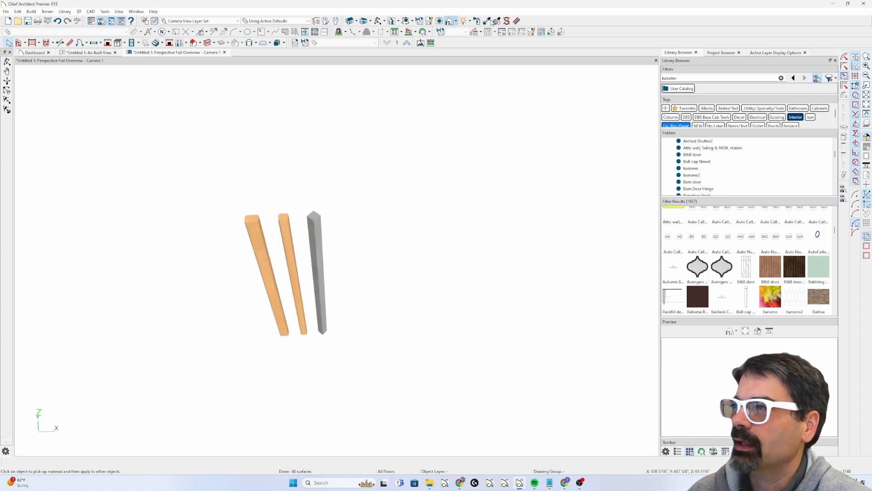
left_click(298, 275)
left_click(324, 263)
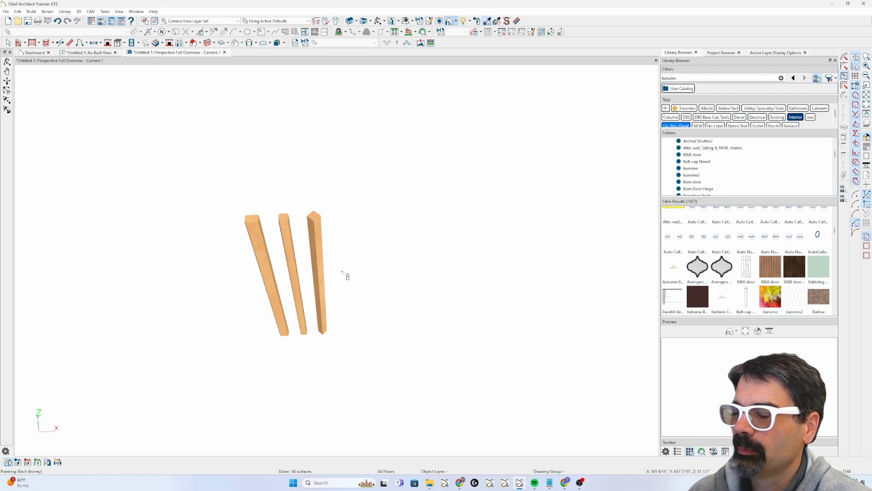
Step: Tile the As-Built plan beside the perspective overview and frame the three baluster outlines in the plan
left_click(89, 53)
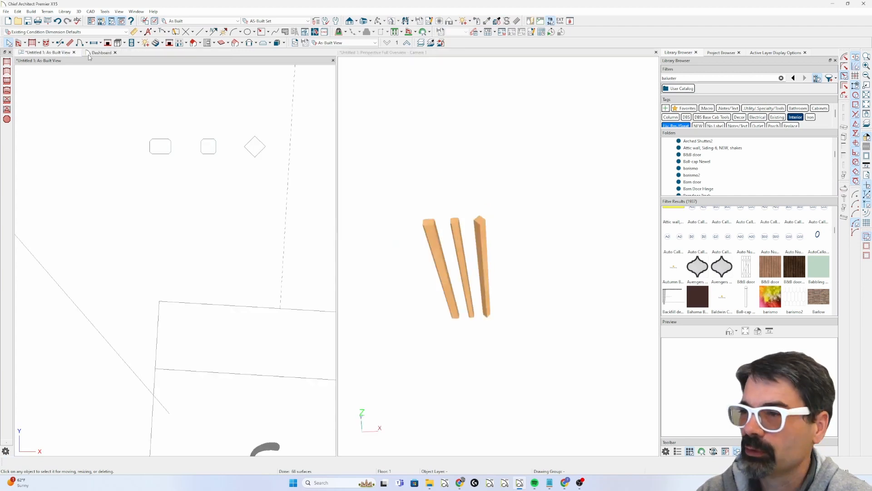
scroll(227, 134, "up", 3)
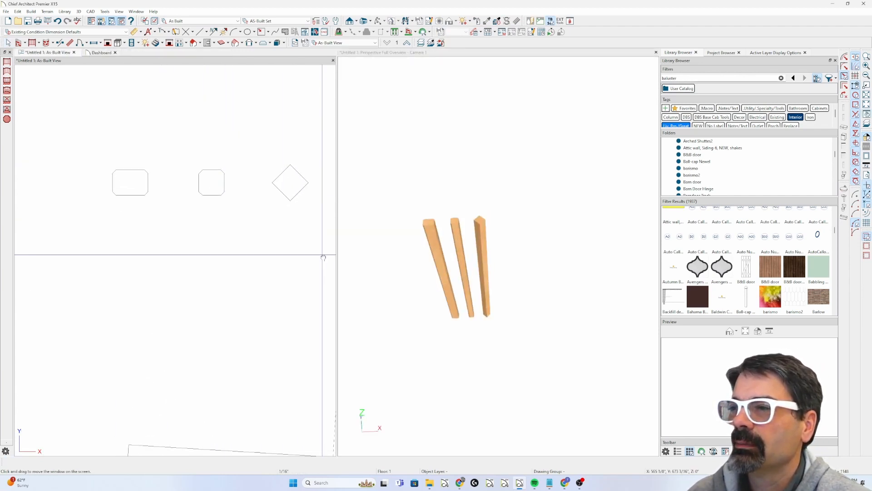
middle_click_drag(326, 254, 343, 302)
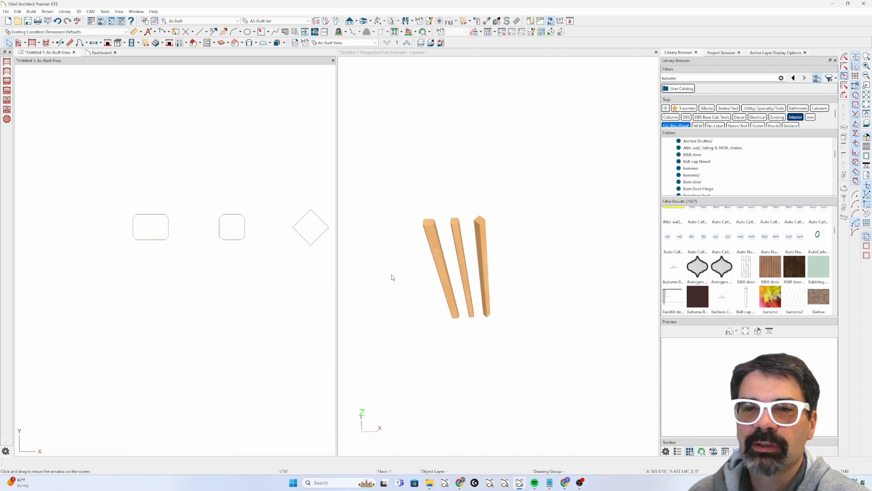
middle_click_drag(291, 288, 289, 287)
key("space")
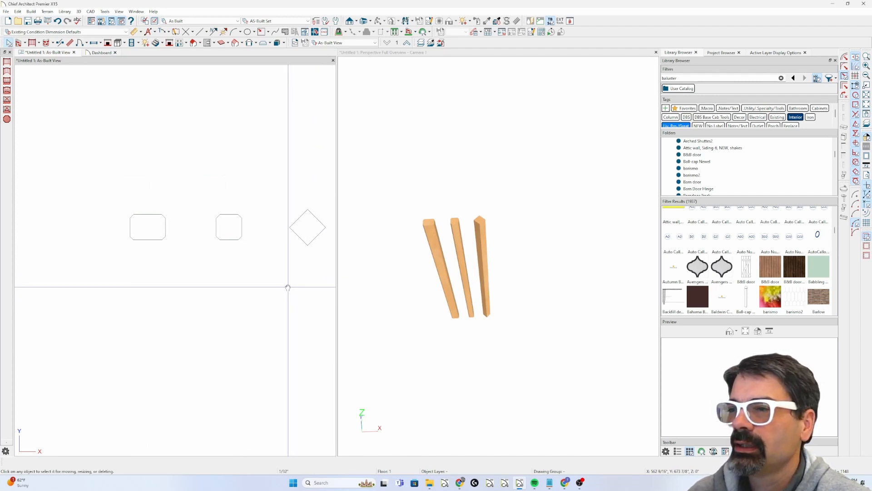
Step: Convert the diamond-shaped solid to a Millwork symbol named "baluster on 45" without adding it to the library
left_click(318, 233)
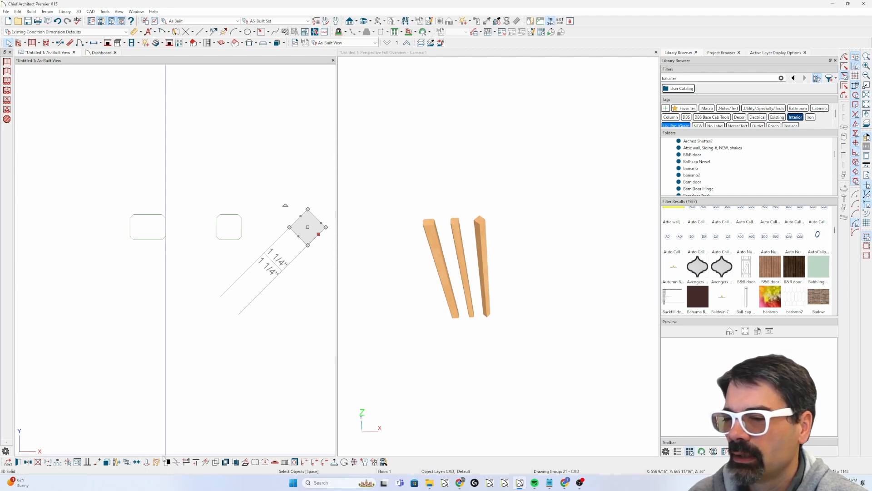
left_click(374, 462)
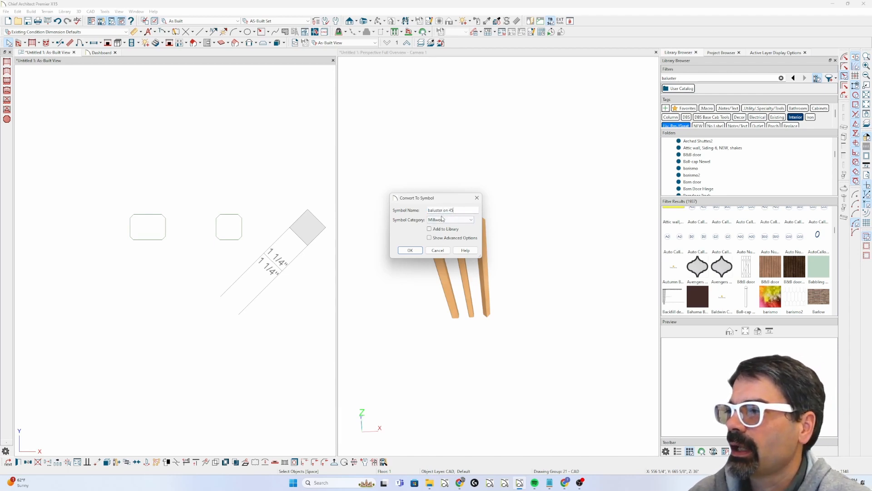
left_click(411, 251)
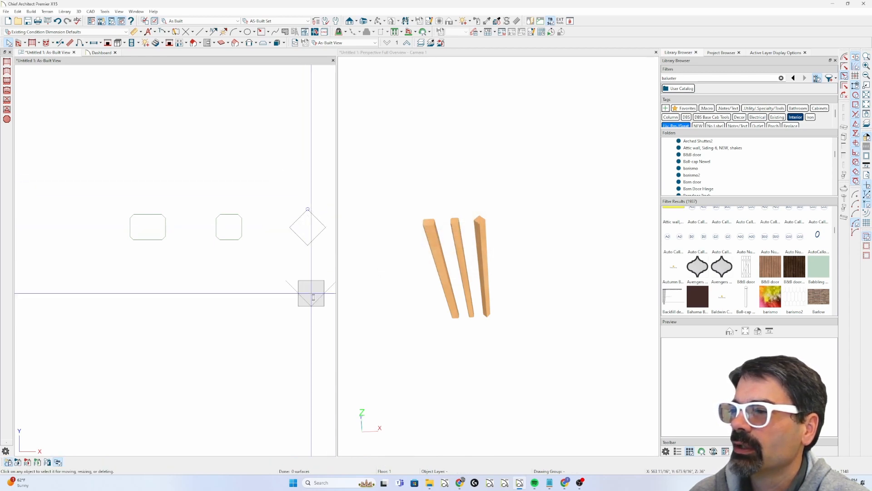
Step: Place two copies of the new baluster symbol below the diamond-shaped solid in plan and delete both
left_click(312, 281)
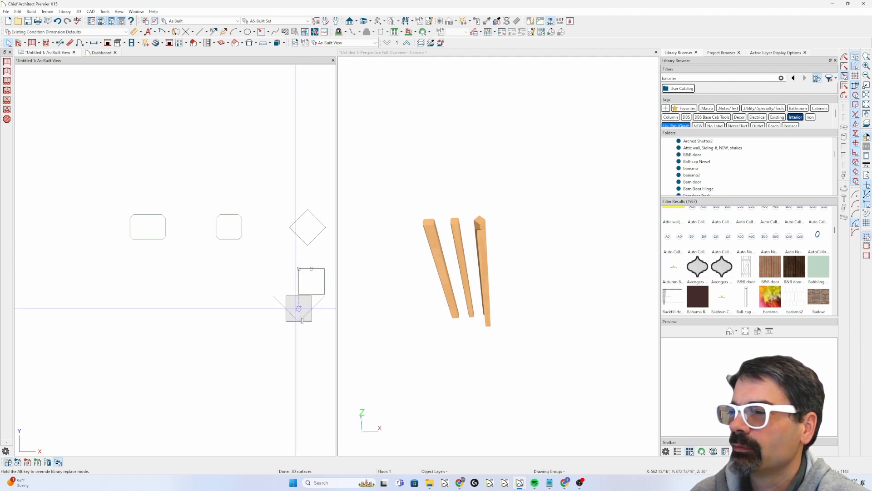
left_click(312, 325)
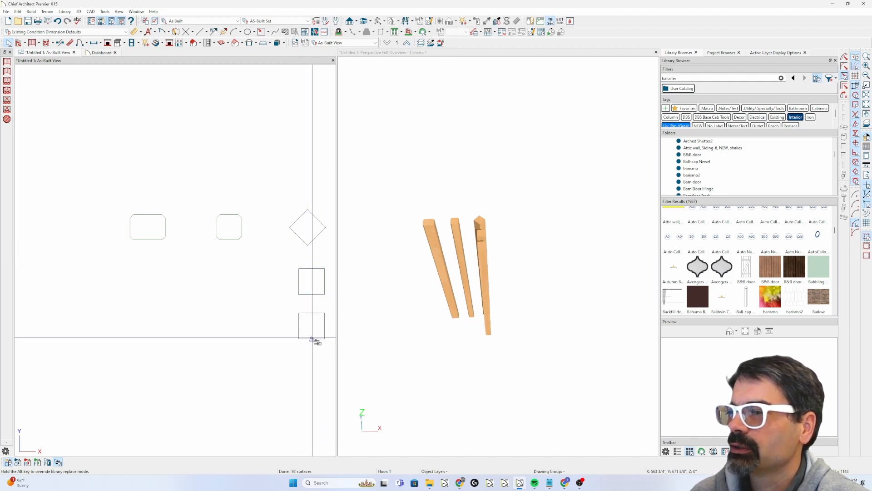
key("space")
left_click(311, 336)
left_click(314, 275, "shift")
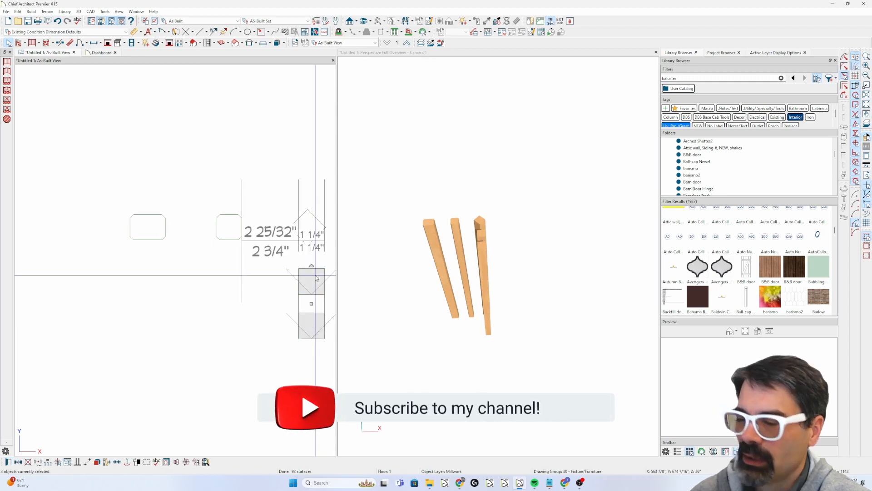
key("Delete")
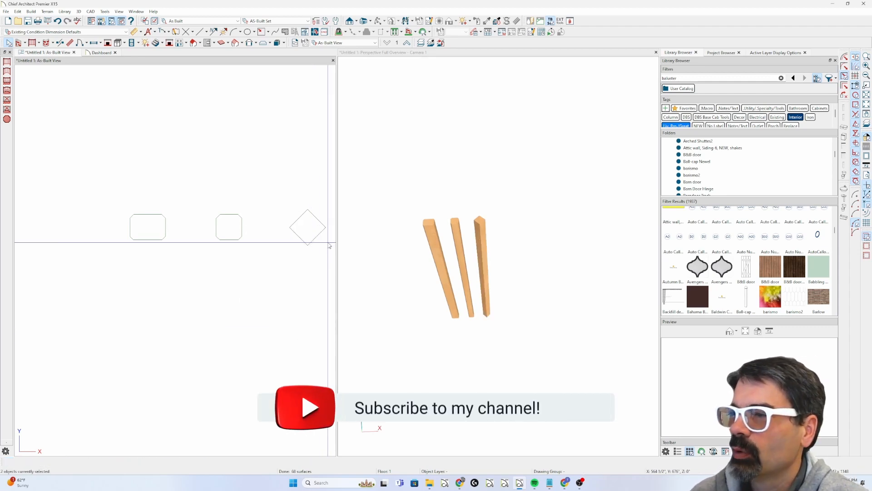
Step: Draw a square 3D solid about 25/32" wide, roughly centred inside the diamond-shaped baluster in plan, and select it
scroll(317, 227, "up", 5)
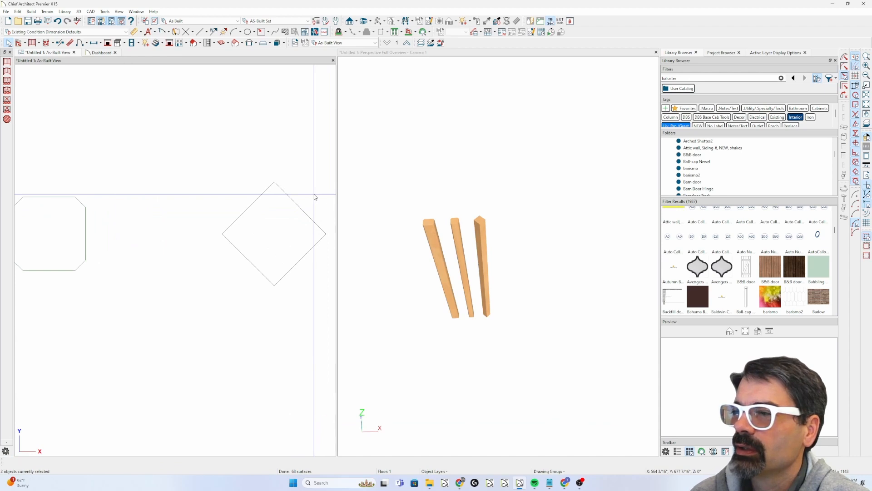
left_click(277, 44)
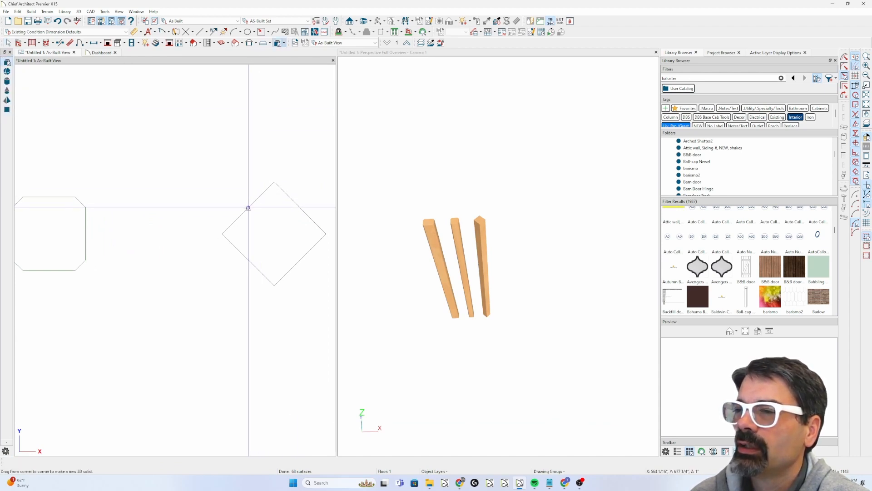
left_click_drag(249, 207, 300, 259)
scroll(246, 222, "up", 1)
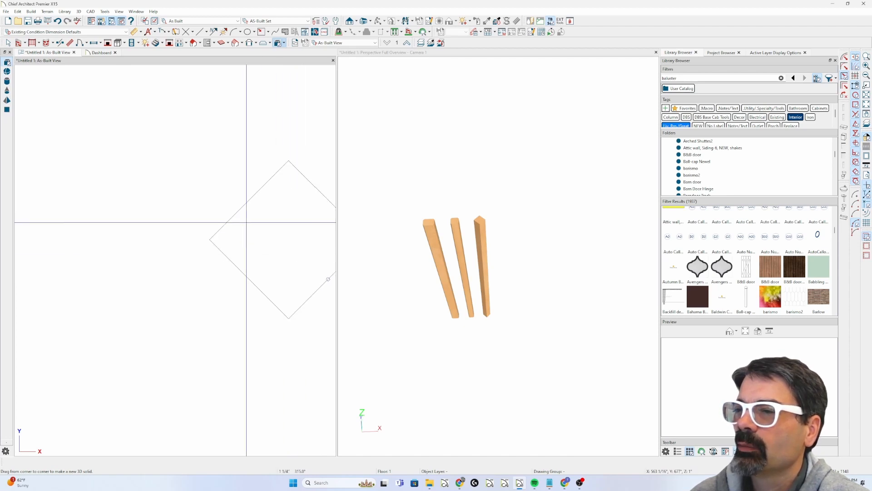
left_click_drag(257, 210, 325, 275)
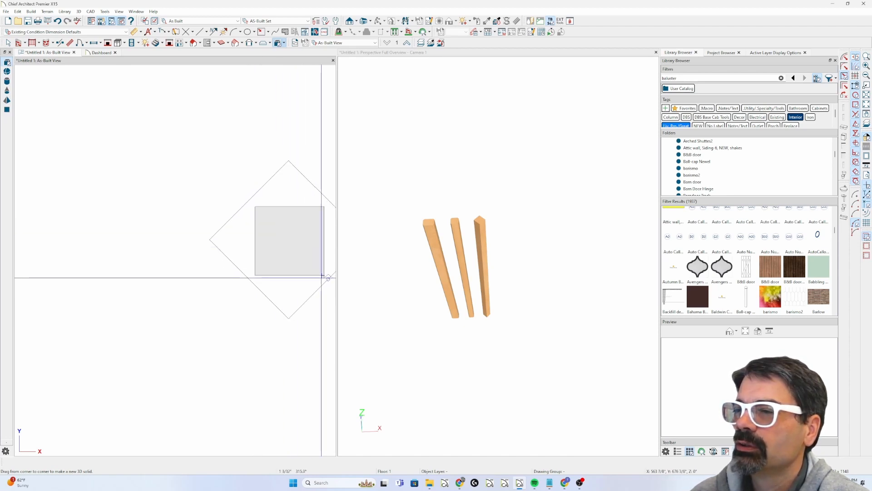
scroll(176, 267, "down", 2)
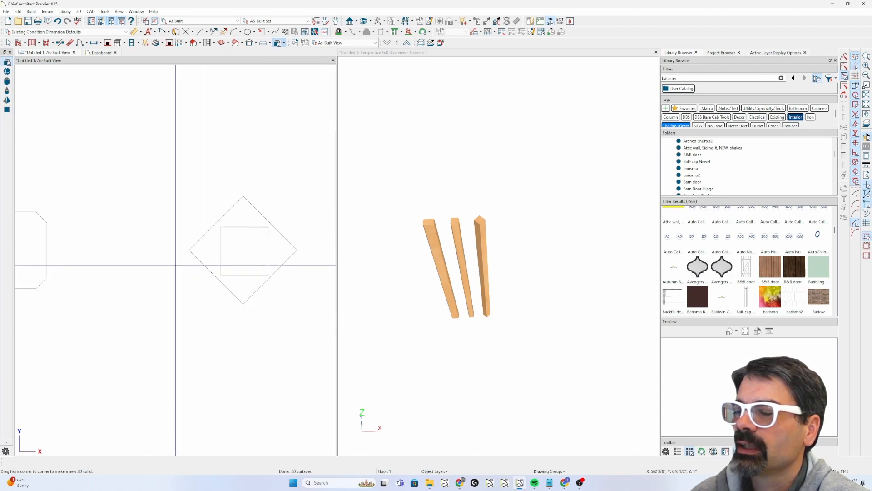
left_click(268, 254)
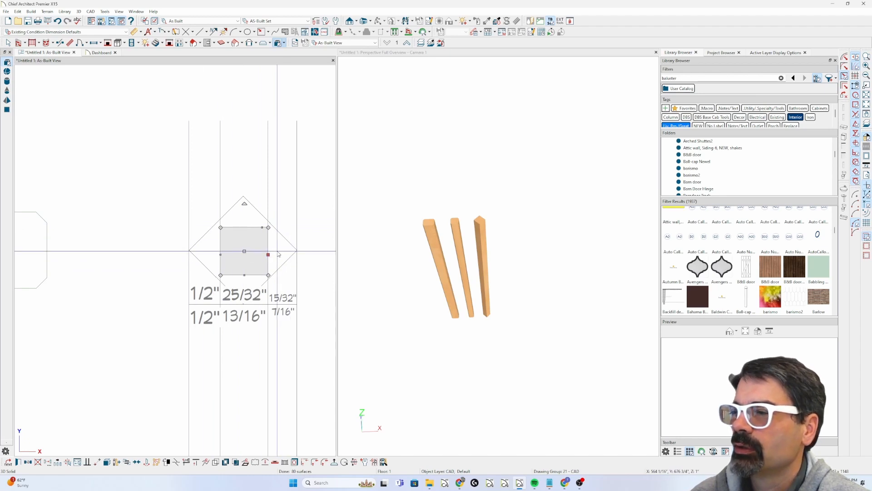
Step: Examine the three balusters from overhead and from the front in the perspective overview
left_click(541, 308)
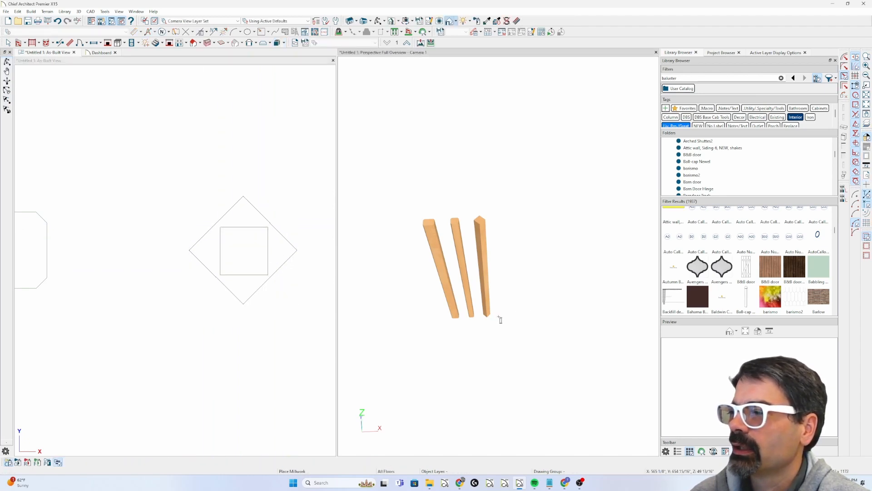
left_click_drag(500, 320, 495, 124)
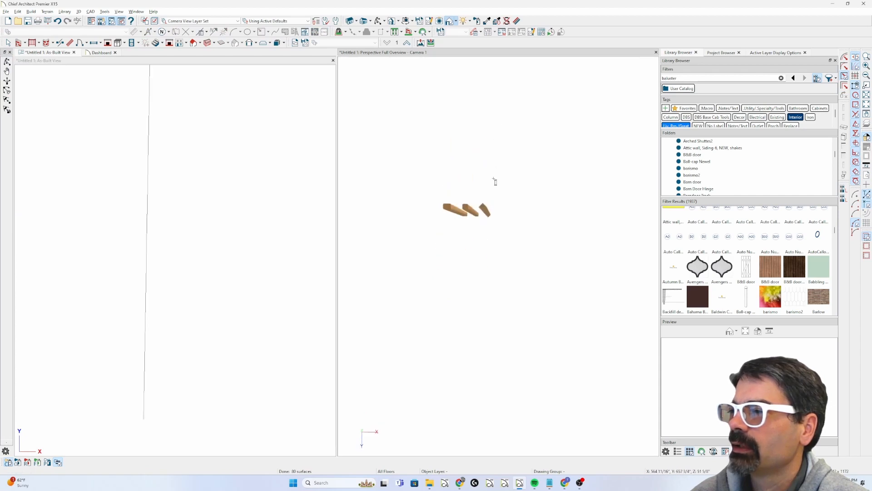
left_click_drag(480, 213, 507, 223)
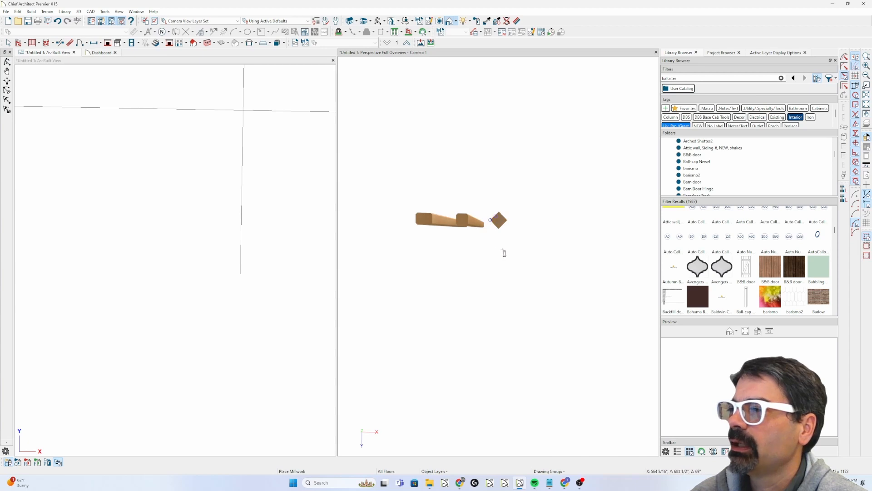
scroll(502, 250, "down", 6)
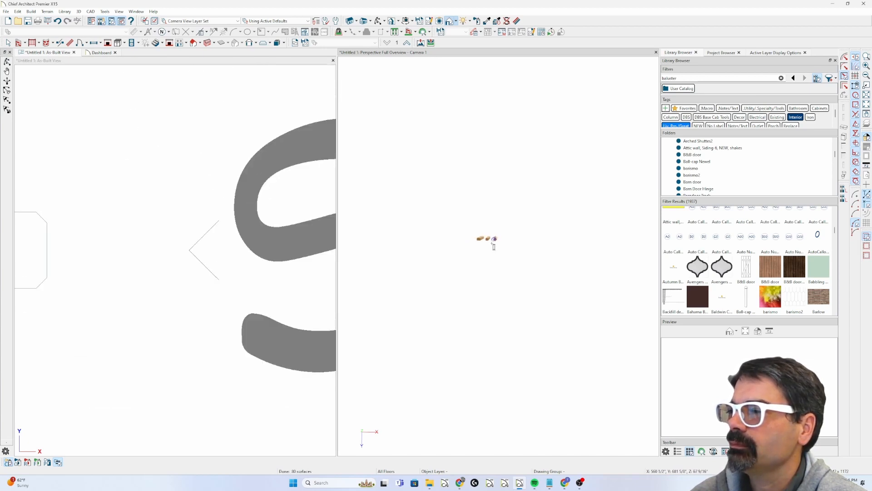
left_click_drag(494, 247, 497, 411)
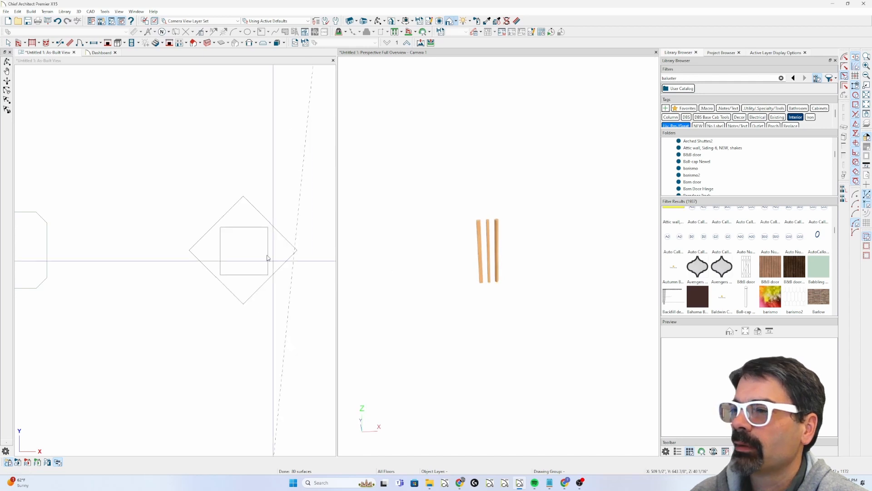
Step: Draw a larger rectangular 3D solid in plan around the diamond-shaped baluster and its inner square
left_click(246, 229)
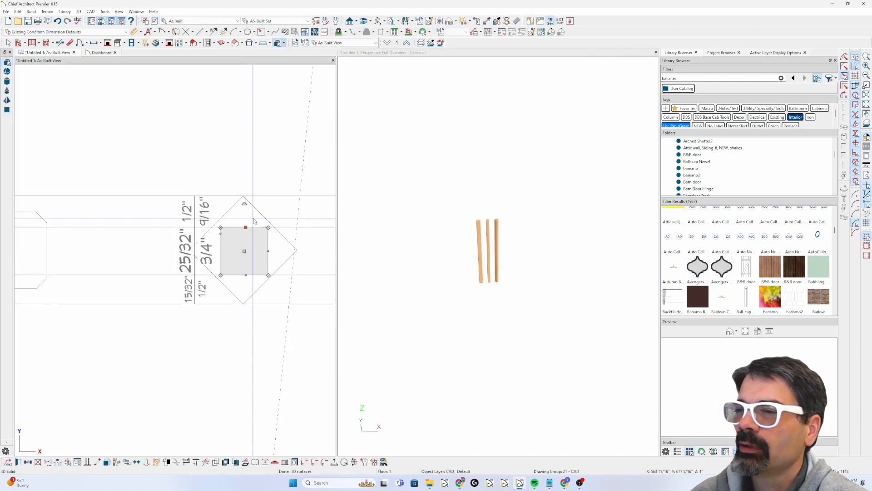
left_click(257, 210, "shift")
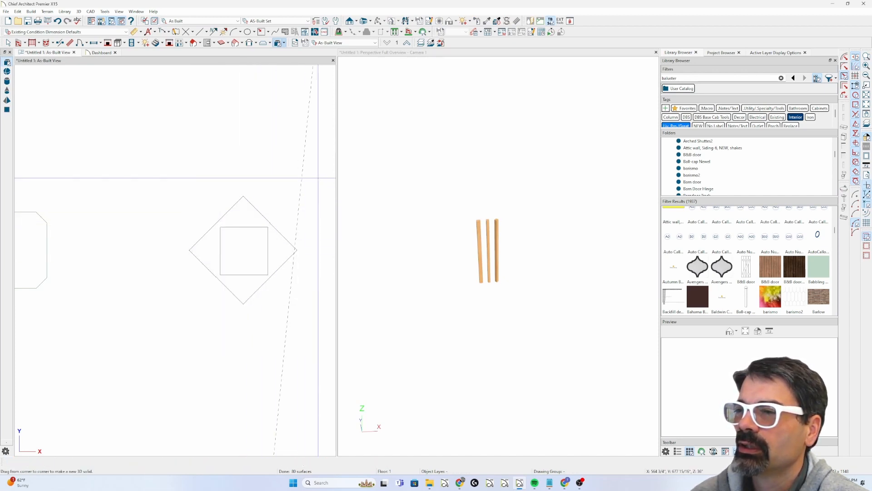
left_click_drag(313, 189, 189, 300)
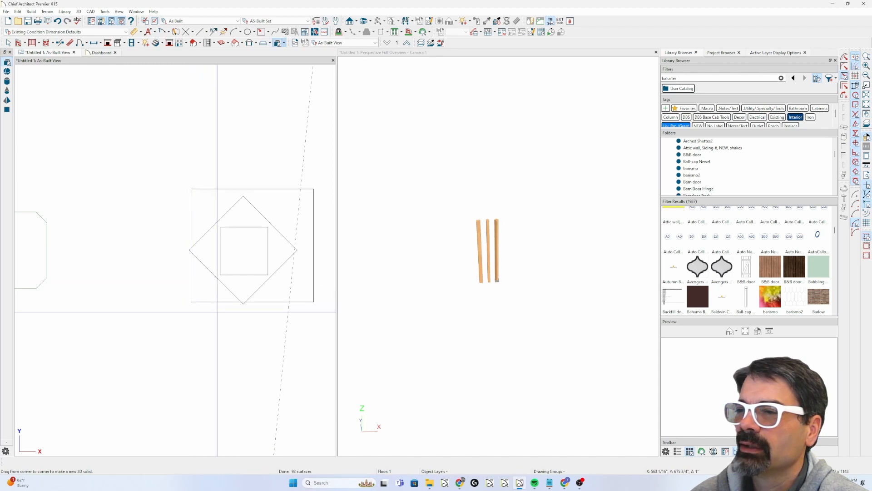
Step: Delete the larger rectangular solid drawn around the diamond-shaped baluster in plan
key("space")
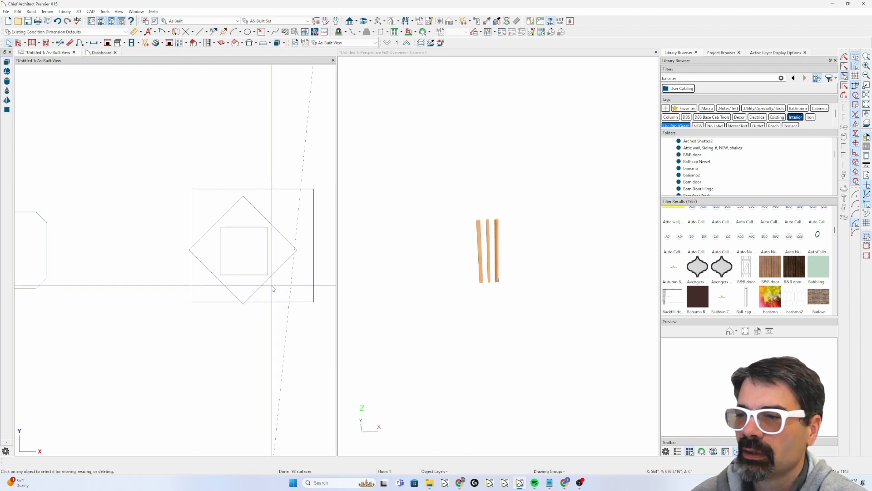
left_click(271, 301)
key("Delete")
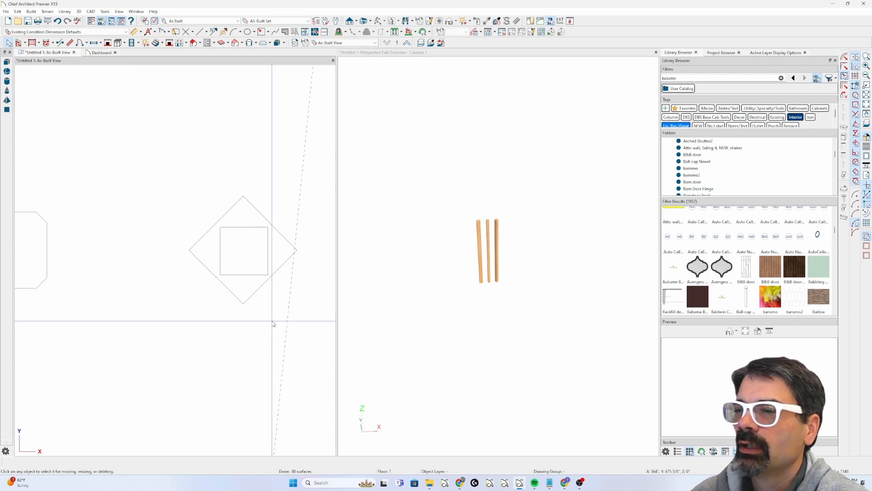
Step: Convert the diamond-shaped baluster and its inner square into a Millwork symbol named Baluster on 45 and add it to the library
left_click_drag(273, 320, 199, 186)
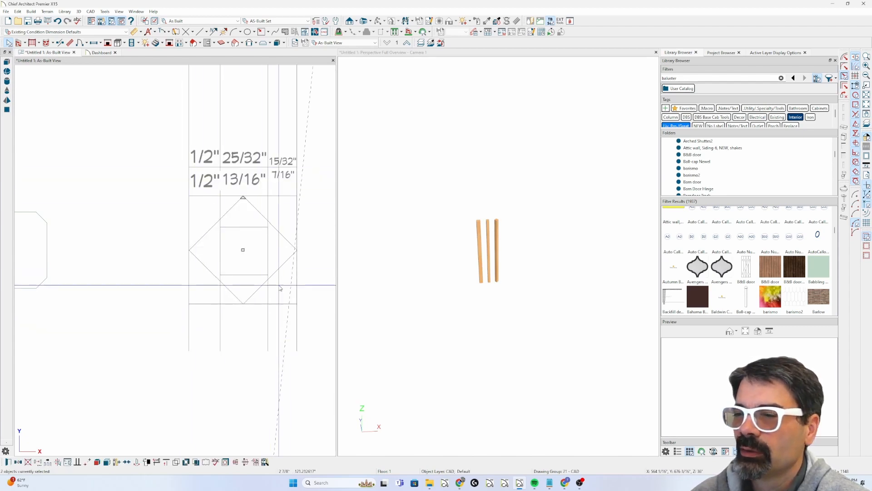
left_click(256, 462)
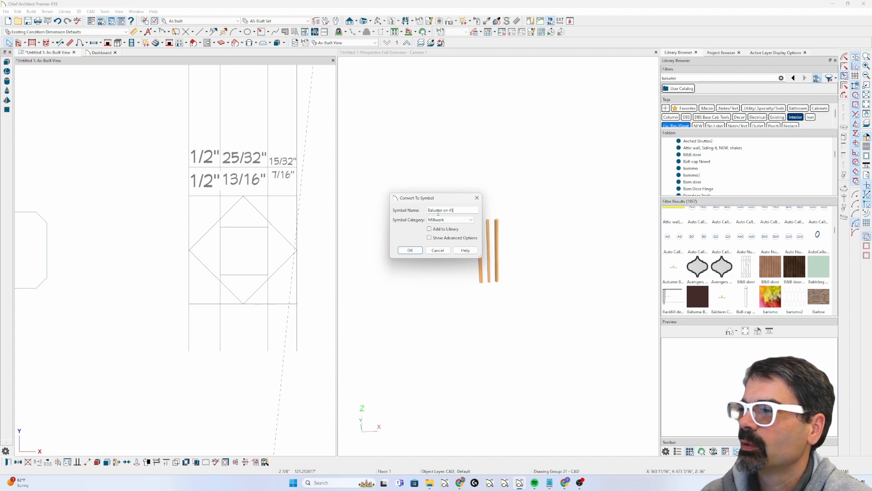
left_click(440, 229)
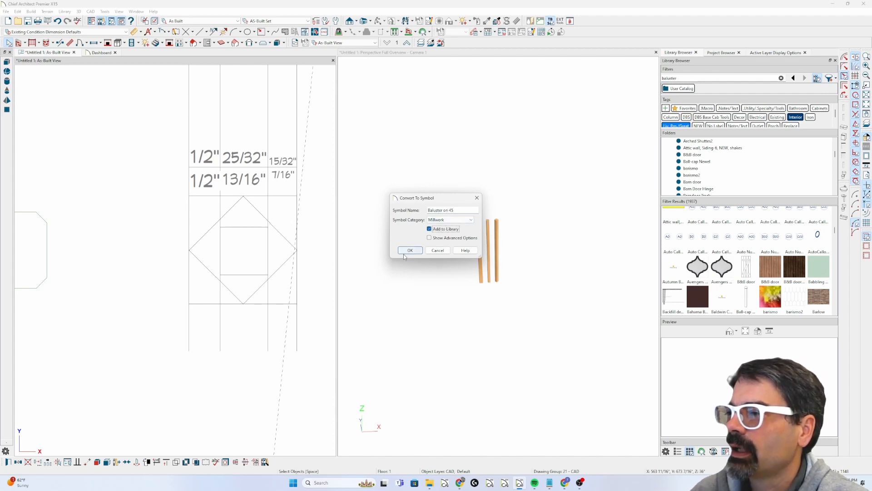
left_click(409, 250)
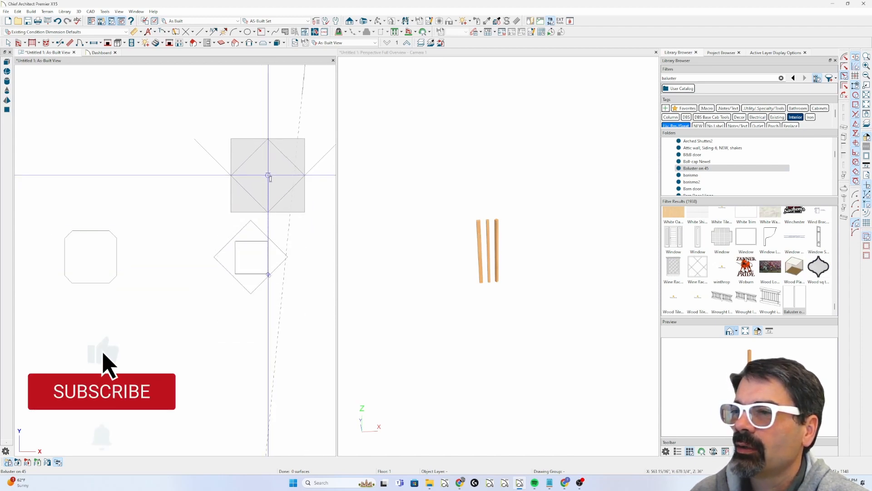
Step: Place the Baluster on 45 symbol above the original diamond in plan and compare its bounding box with the original solids
key("Escape")
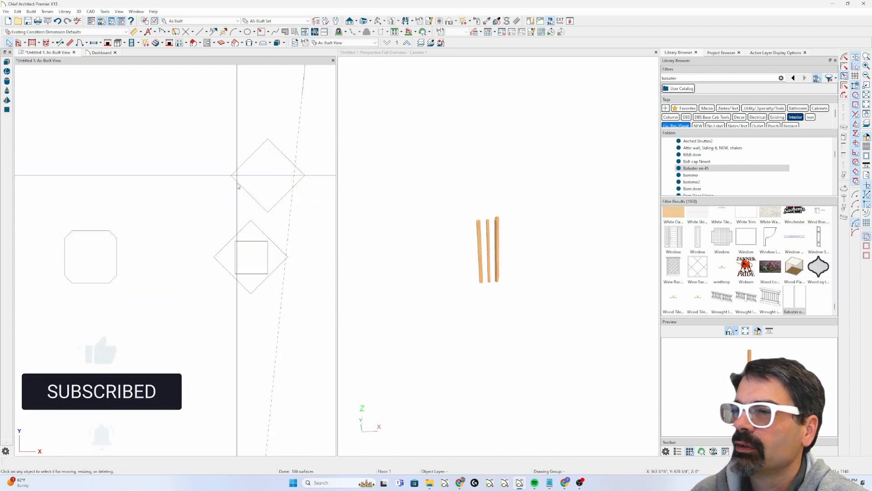
left_click(266, 196)
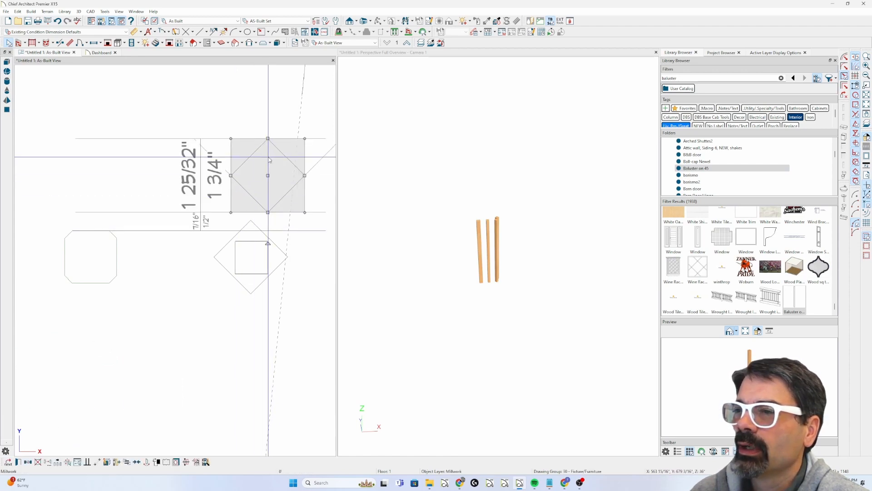
left_click(249, 249)
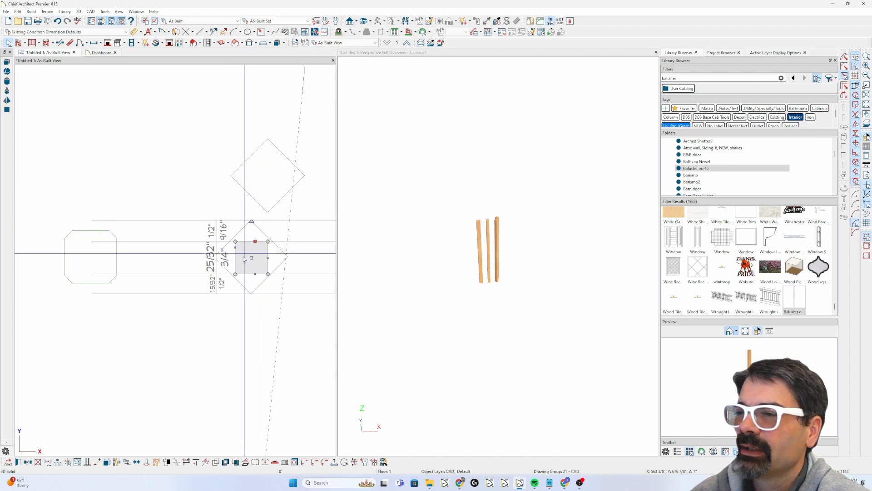
left_click(260, 284)
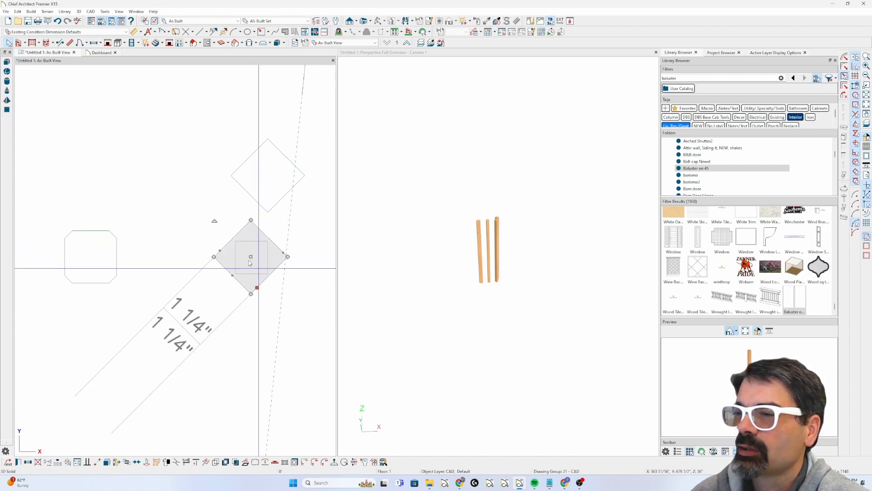
left_click(270, 180)
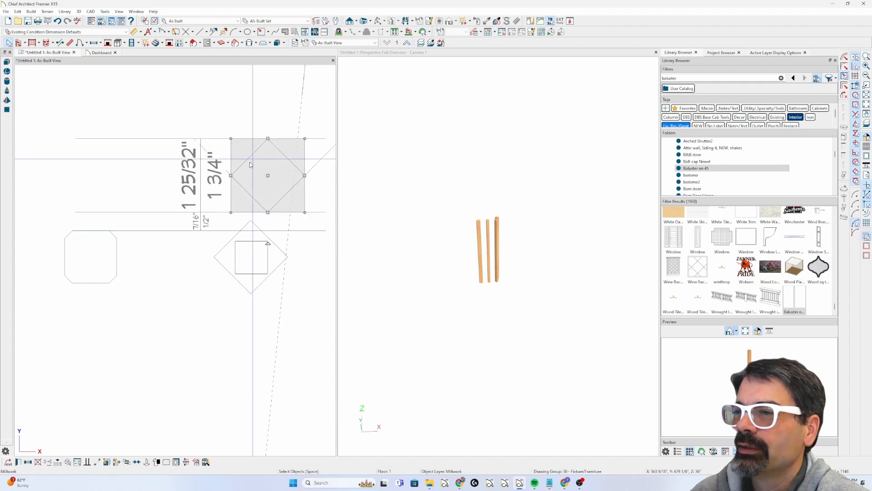
left_click(293, 278)
Step: Draw a straight horizontal railing about 31 13/16" long above the balusters in plan and shift it slightly farther from them
scroll(294, 279, "down", 7)
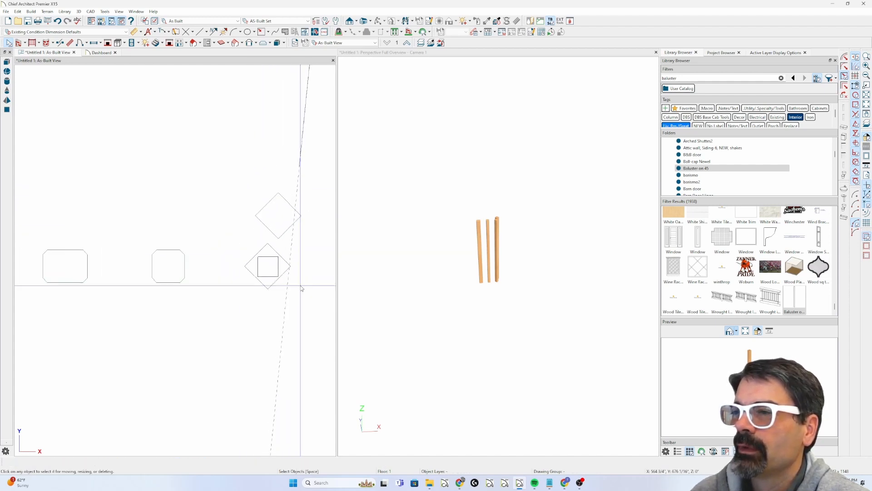
left_click(31, 43)
left_click_drag(38, 140, 337, 177)
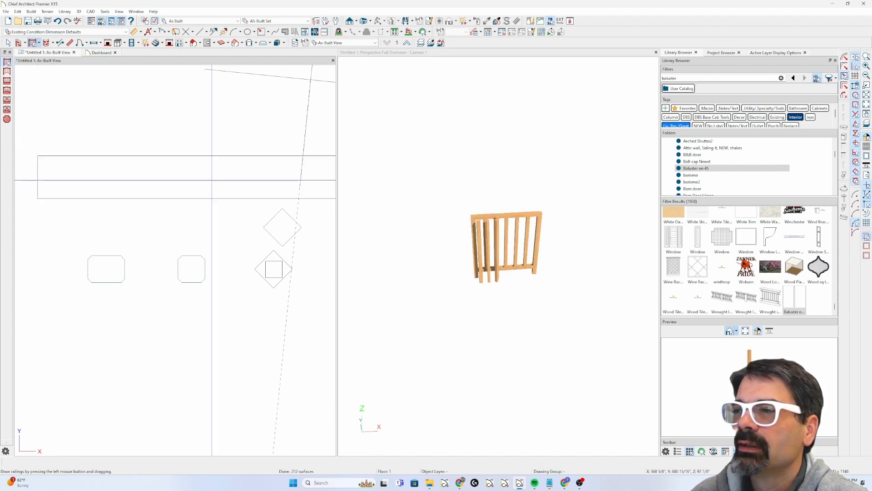
left_click(228, 140)
left_click_drag(228, 139, 197, 106)
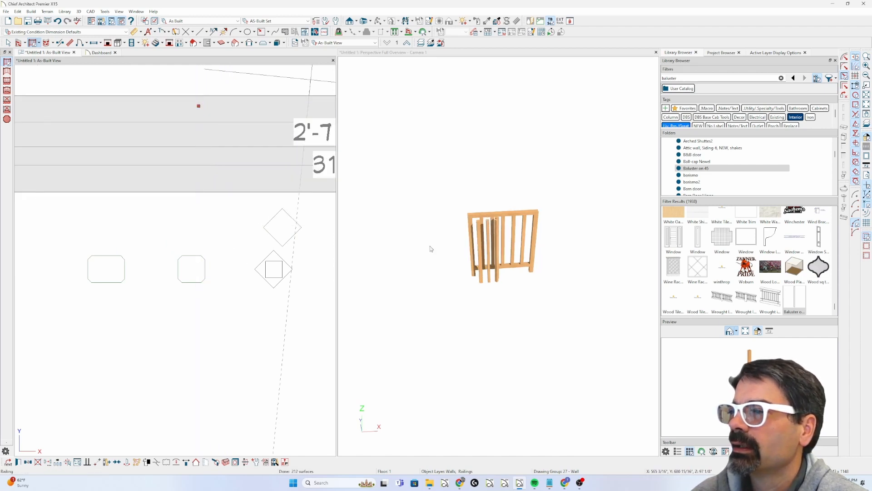
Step: Look through the library folders for the baluster symbol's location and return to the User Catalog root
scroll(545, 245, "up", 3)
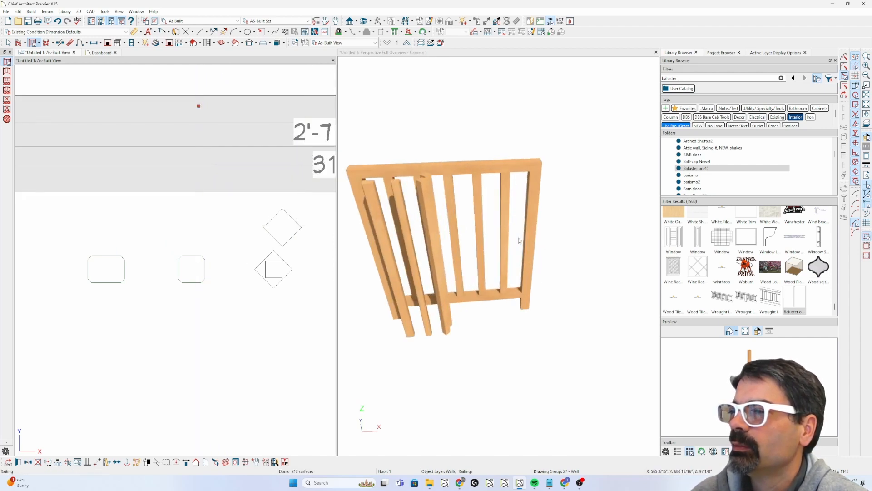
left_click(692, 168)
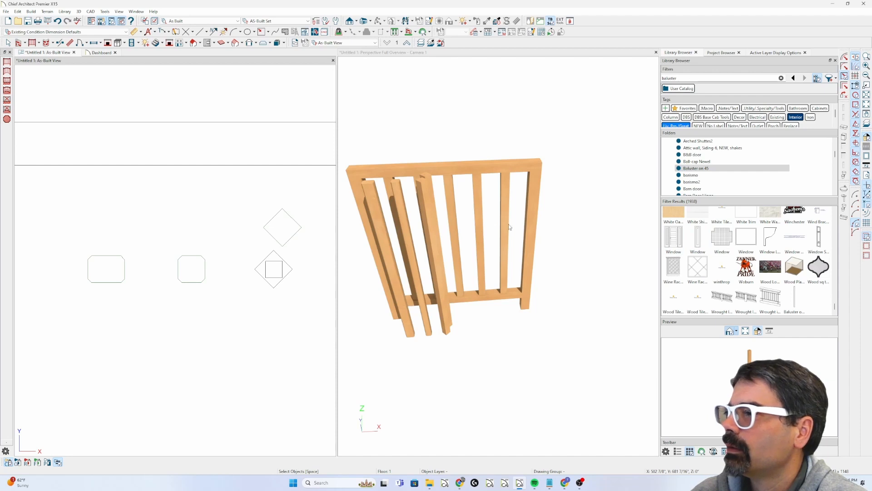
scroll(691, 261, "up", 5)
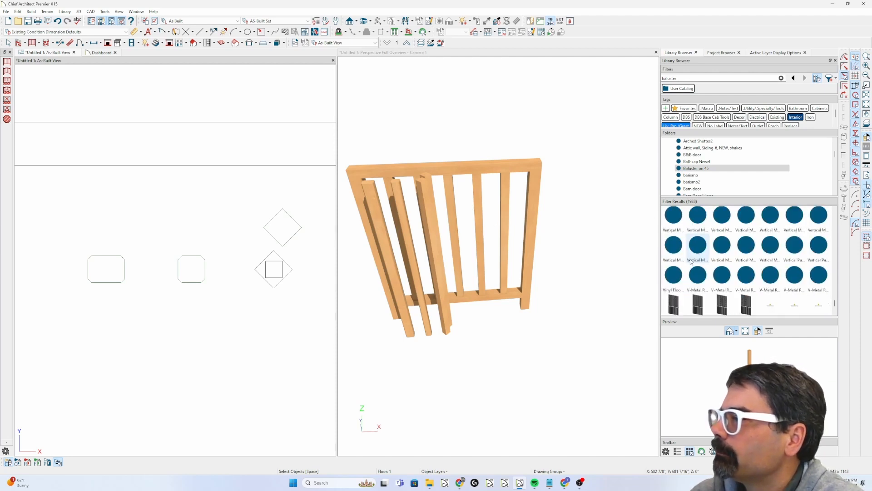
scroll(691, 261, "up", 5)
scroll(702, 156, "up", 10)
scroll(700, 164, "down", 2)
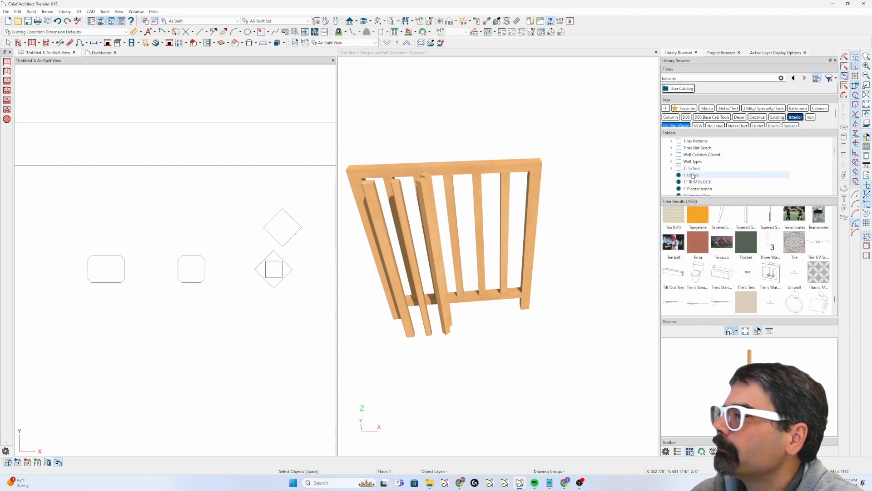
scroll(692, 174, "down", 1)
left_click(691, 148)
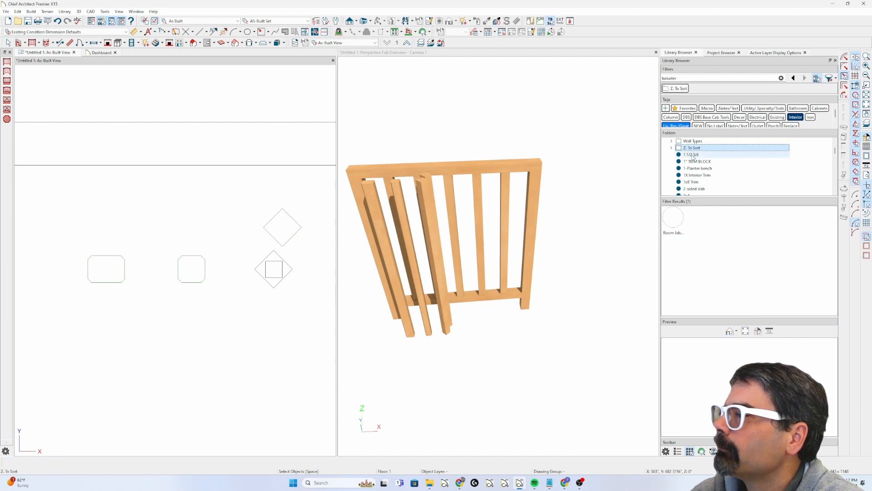
scroll(693, 157, "up", 15)
left_click(692, 162)
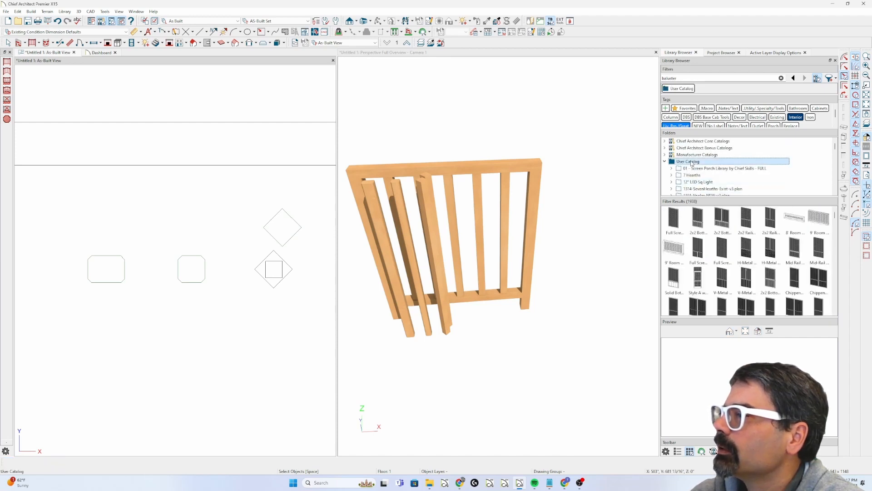
Step: Find and select the Baluster on 45 symbol in the User Catalog
scroll(689, 171, "down", 5)
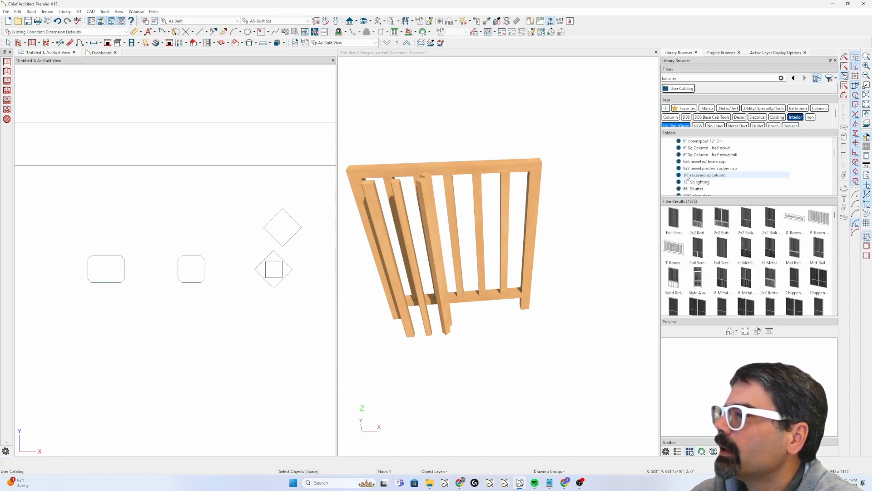
scroll(688, 178, "down", 4)
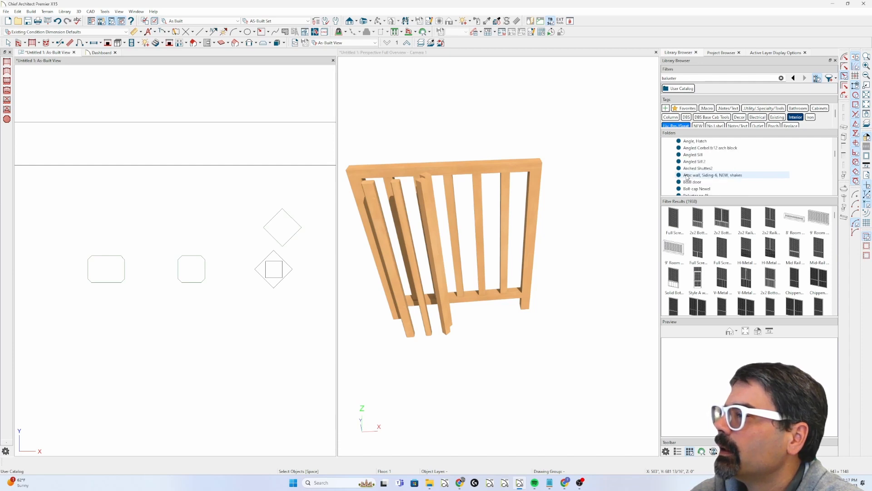
left_click(692, 177)
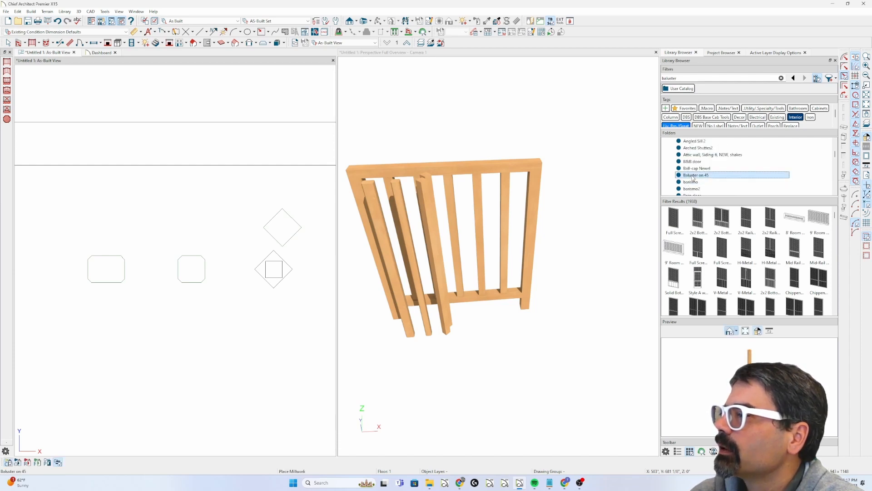
left_click(691, 189)
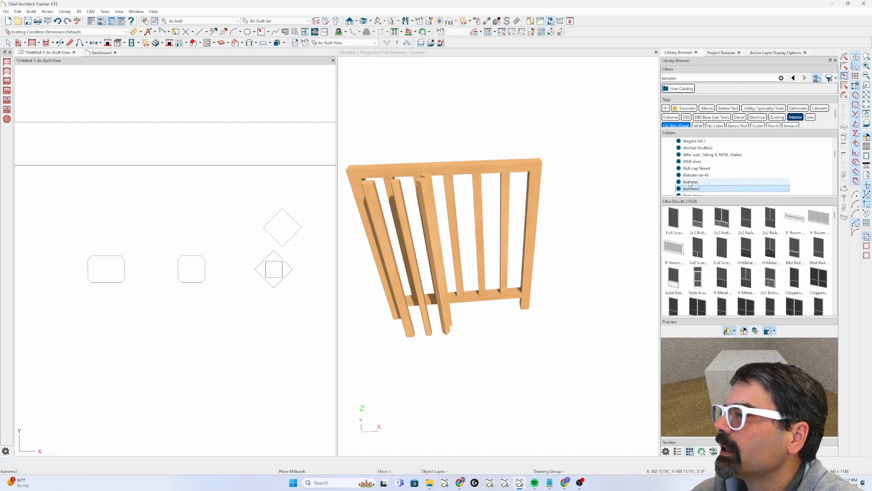
left_click(691, 182)
left_click(691, 175)
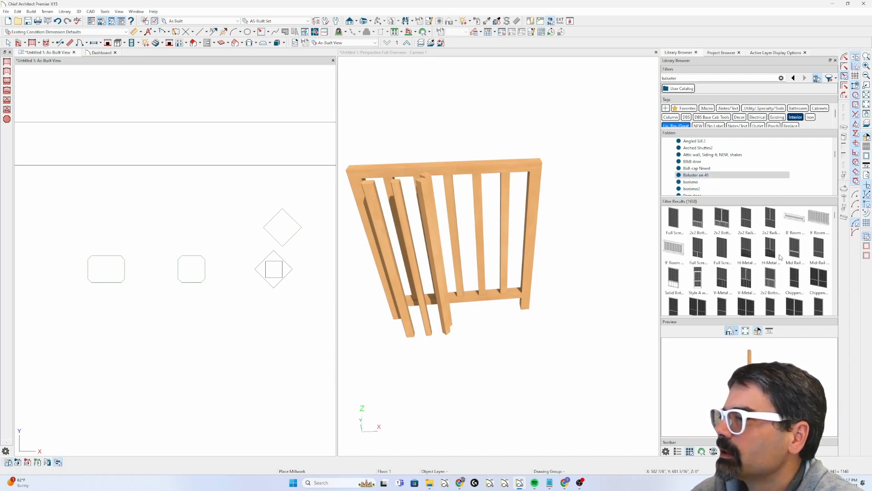
Step: Try the name-list display for the library results and return to thumbnails
scroll(780, 257, "down", 5)
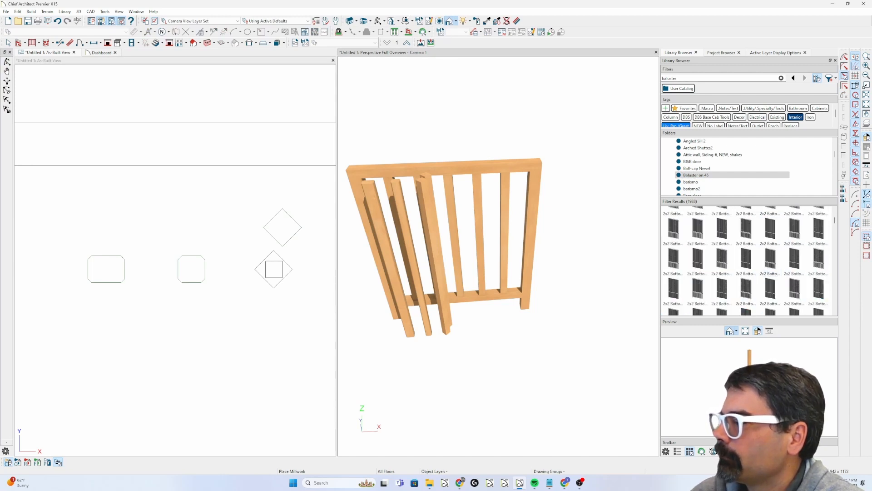
left_click(678, 452)
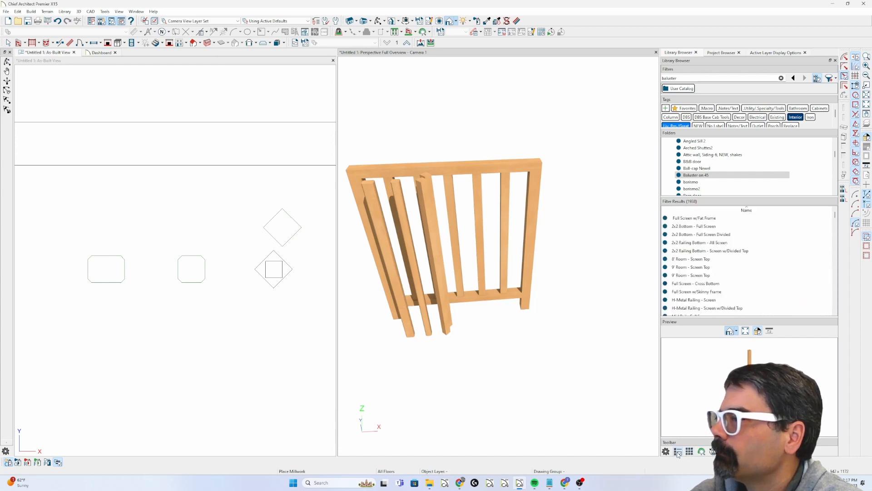
left_click(688, 451)
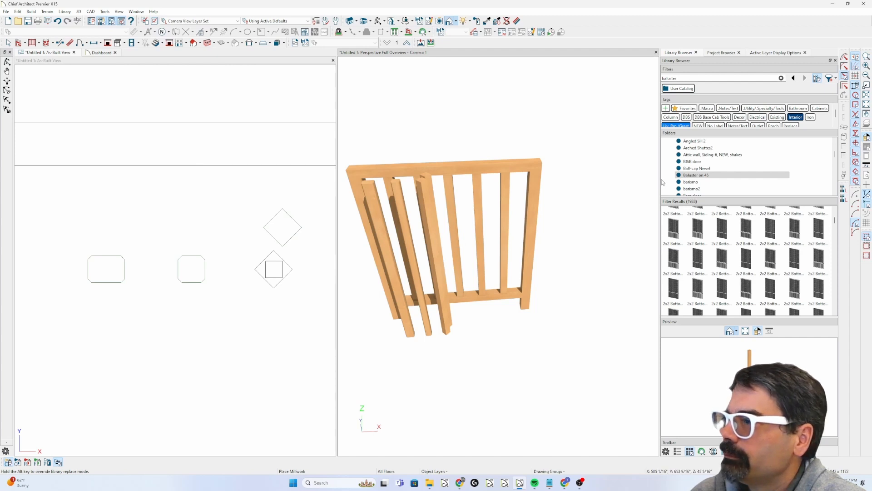
Step: Apply the Baluster on 45 symbol to the railing in the perspective overview and set its baluster spacing to 3.5" on center
left_click(458, 232)
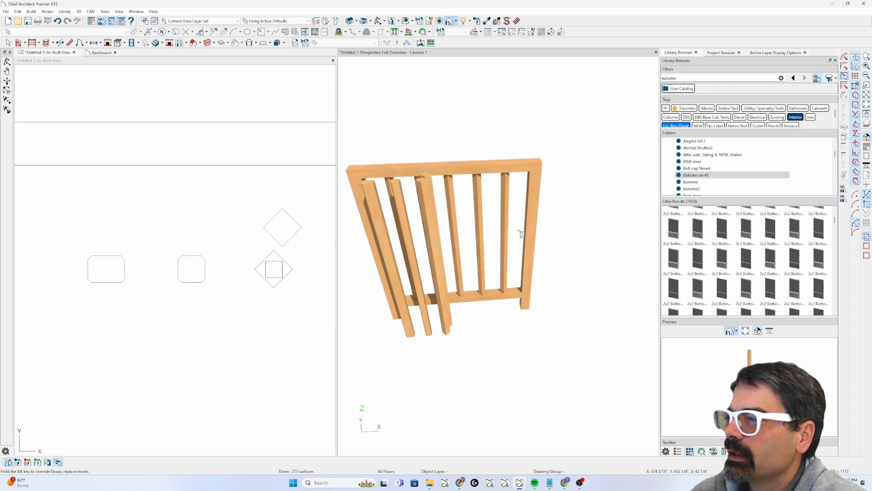
key("space")
left_click(454, 224)
double_click(461, 227)
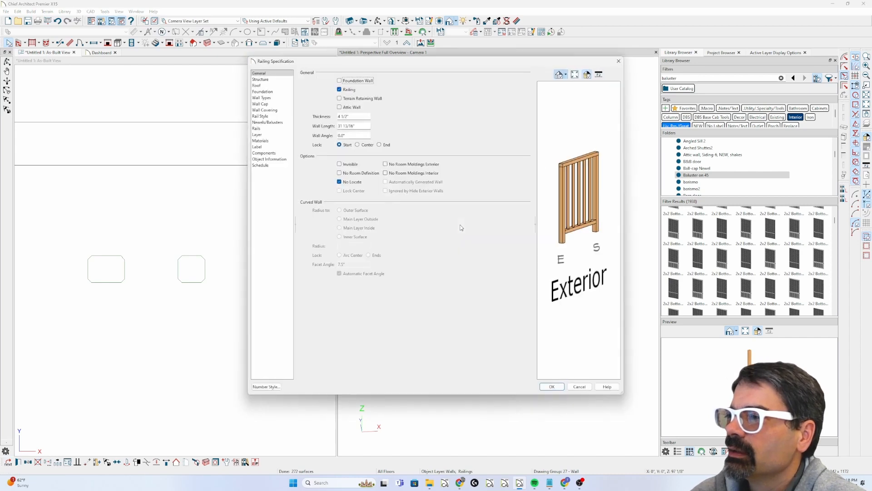
left_click(269, 122)
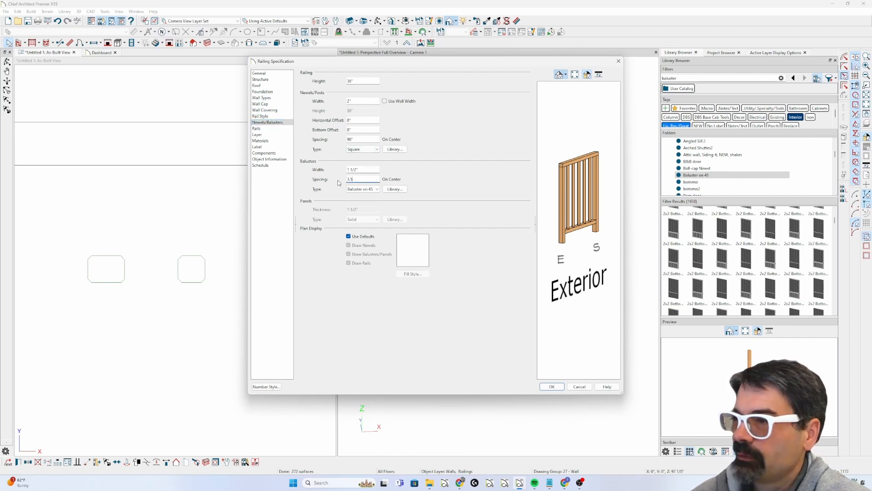
key("Return")
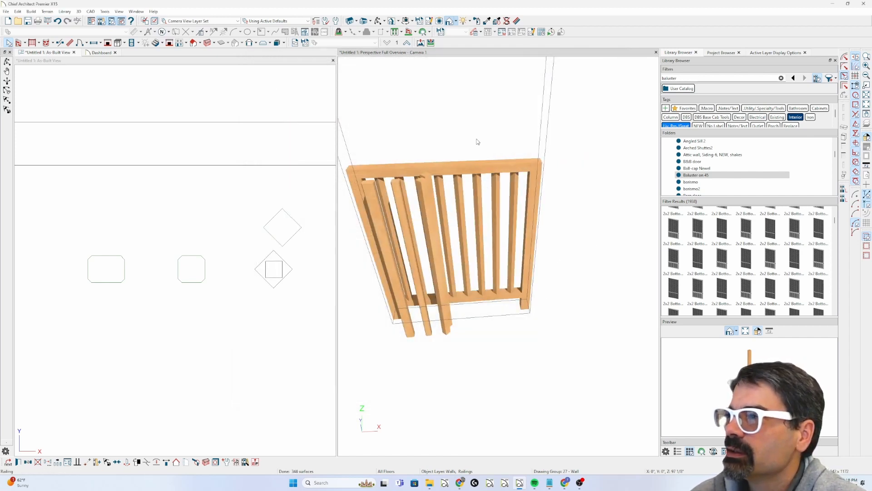
middle_click_drag(478, 132, 492, 115)
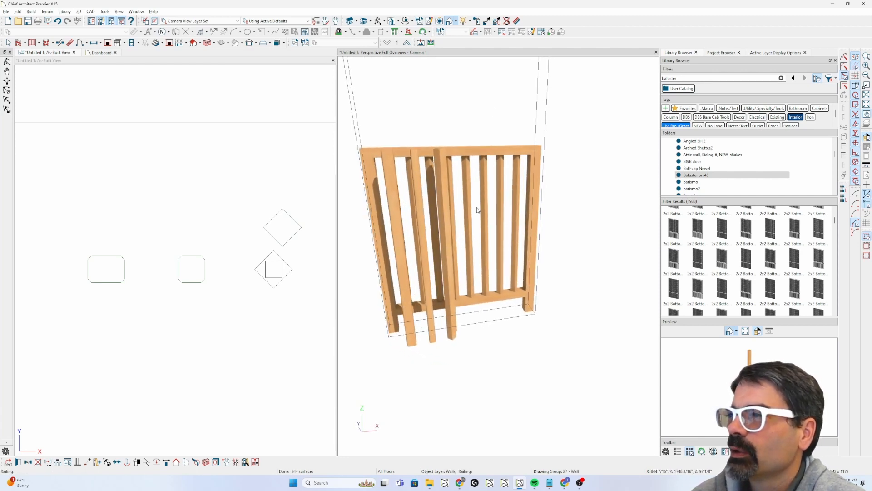